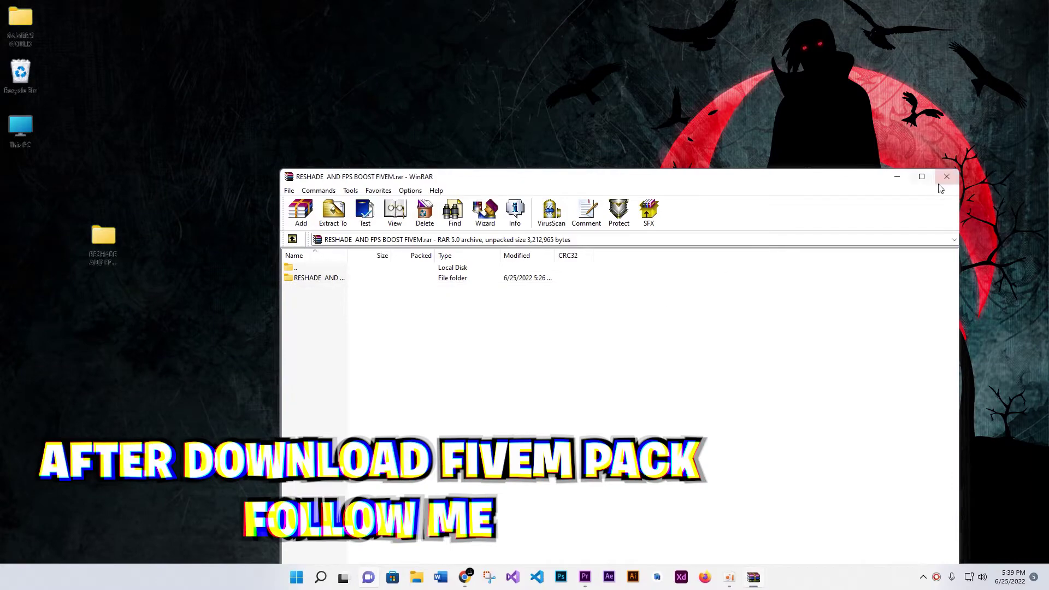
# Step: Close the archive and open the extracted RESHADE AND FPS BOOST FIVEM folder maximized, showing its files as large icons
pyautogui.click(947, 177)
pyautogui.doubleClick(104, 241)
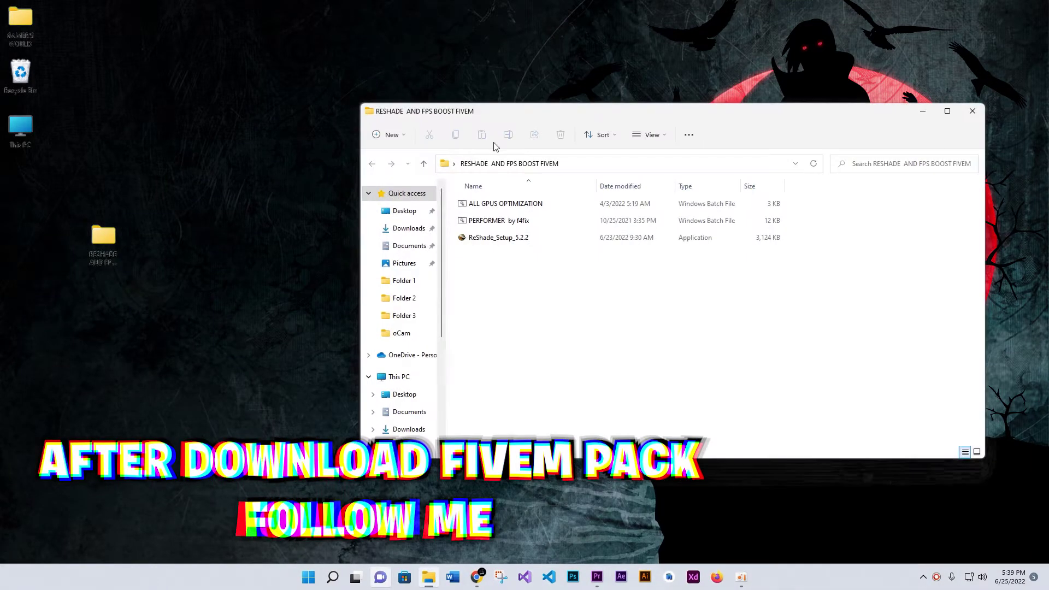
pyautogui.doubleClick(492, 111)
pyautogui.click(292, 28)
pyautogui.click(299, 52)
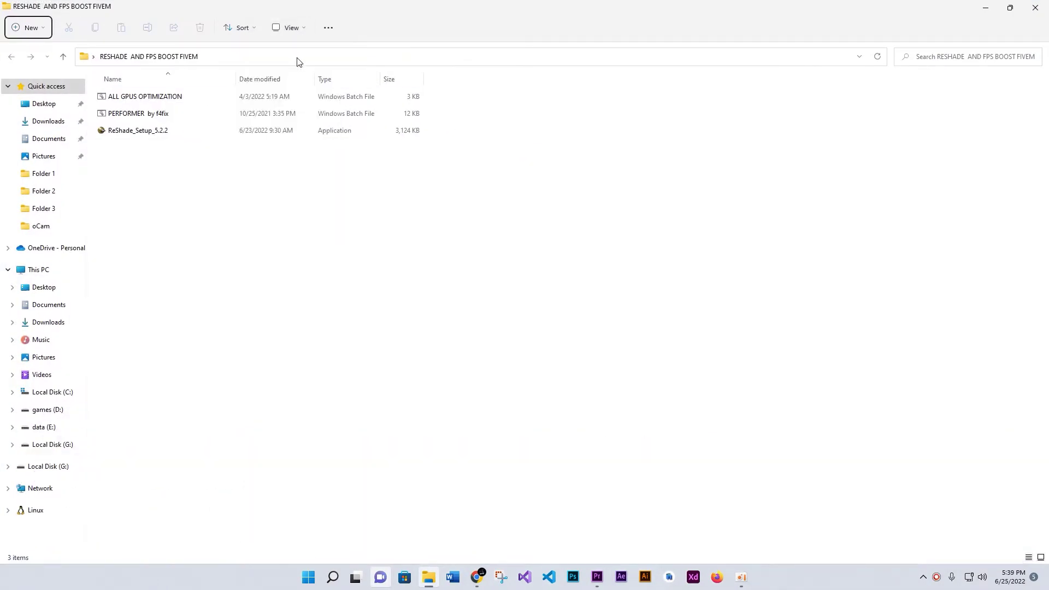
pyautogui.moveTo(742, 290); pyautogui.dragTo(118, 166)
pyautogui.click(366, 341)
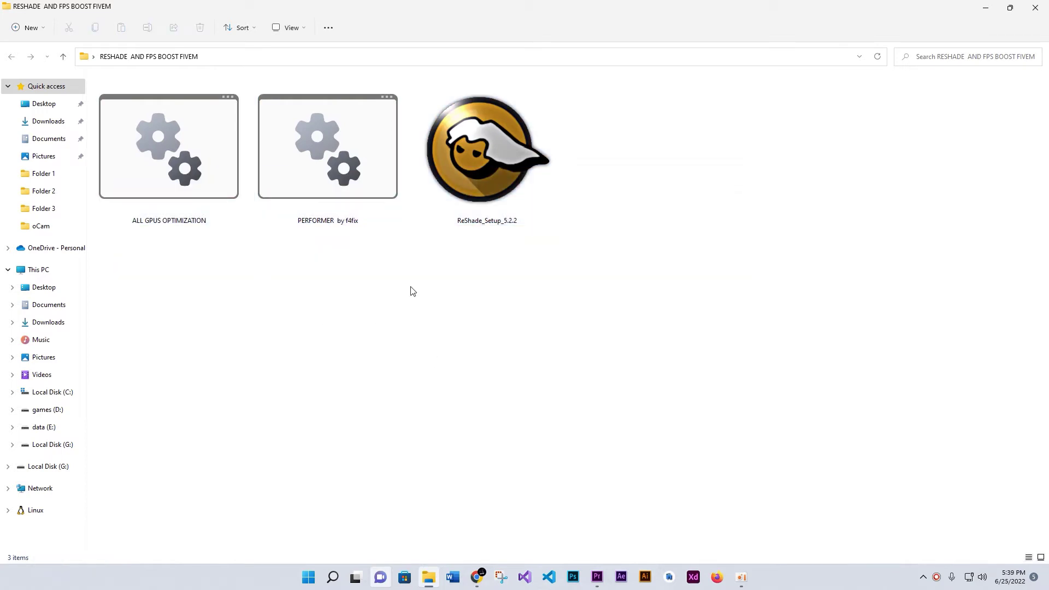
# Step: Launch the ReShade_Setup_5.2.2 installer from the folder
pyautogui.click(485, 174)
pyautogui.rightClick(485, 175)
pyautogui.click(554, 272)
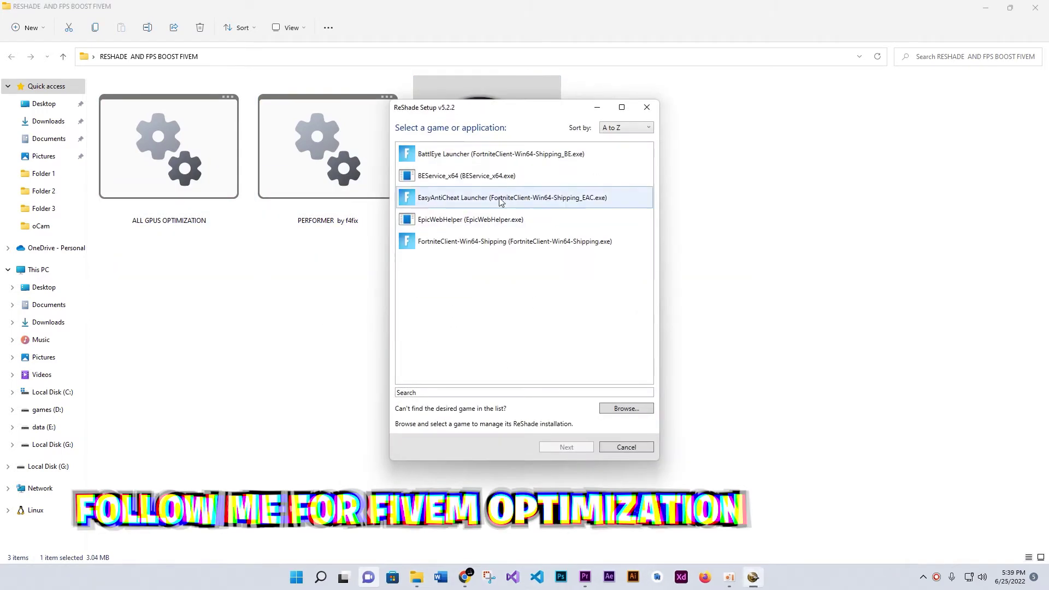
# Step: Choose the GTA5 application in D:\gta v\GTAV as the target game and accept DirectX 10/11/12 as its rendering API
pyautogui.click(610, 409)
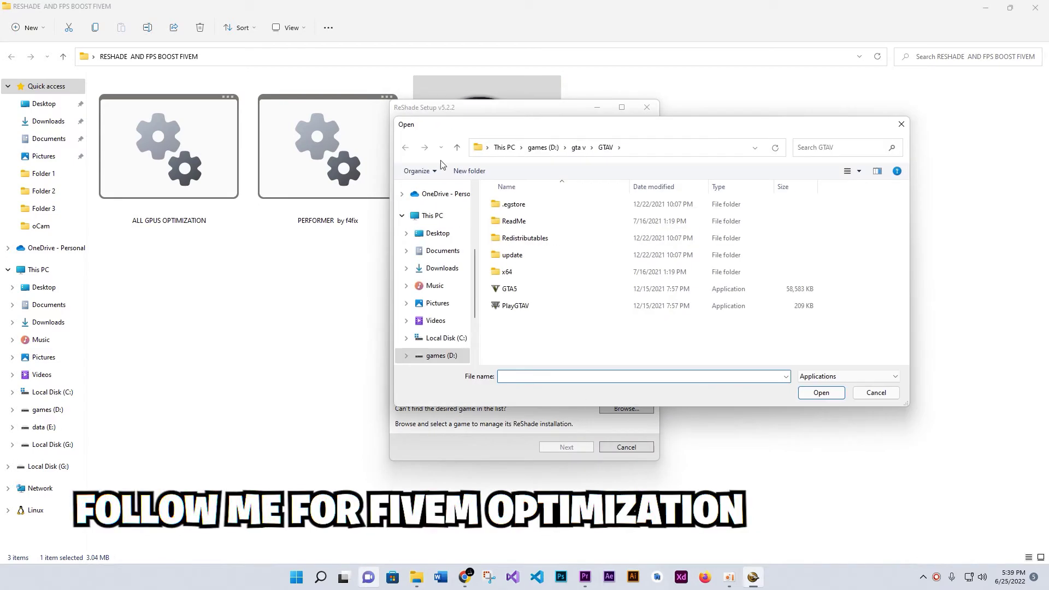
pyautogui.click(644, 148)
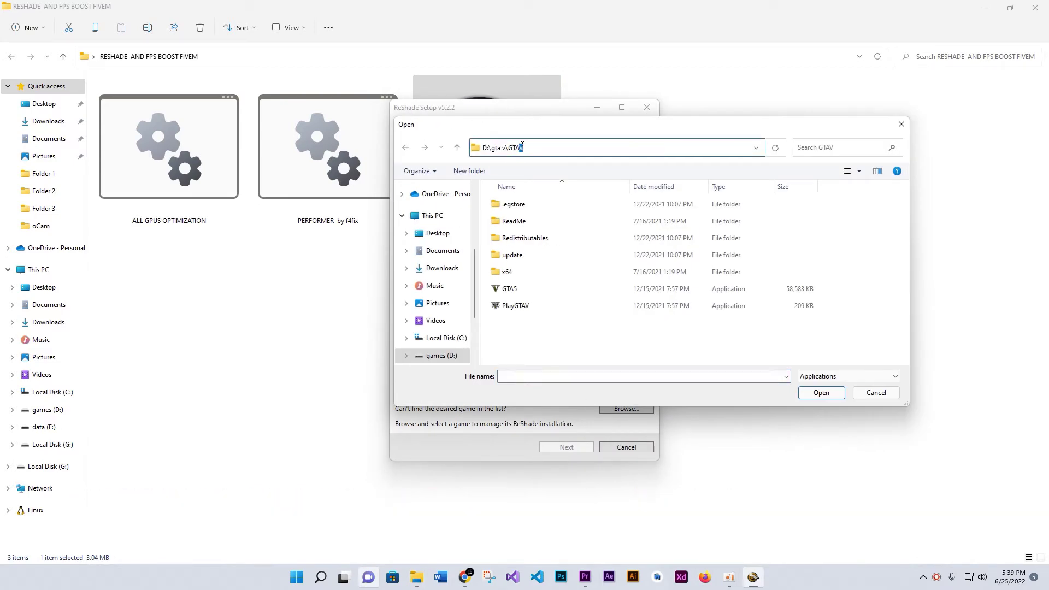
pyautogui.click(546, 333)
pyautogui.click(507, 289)
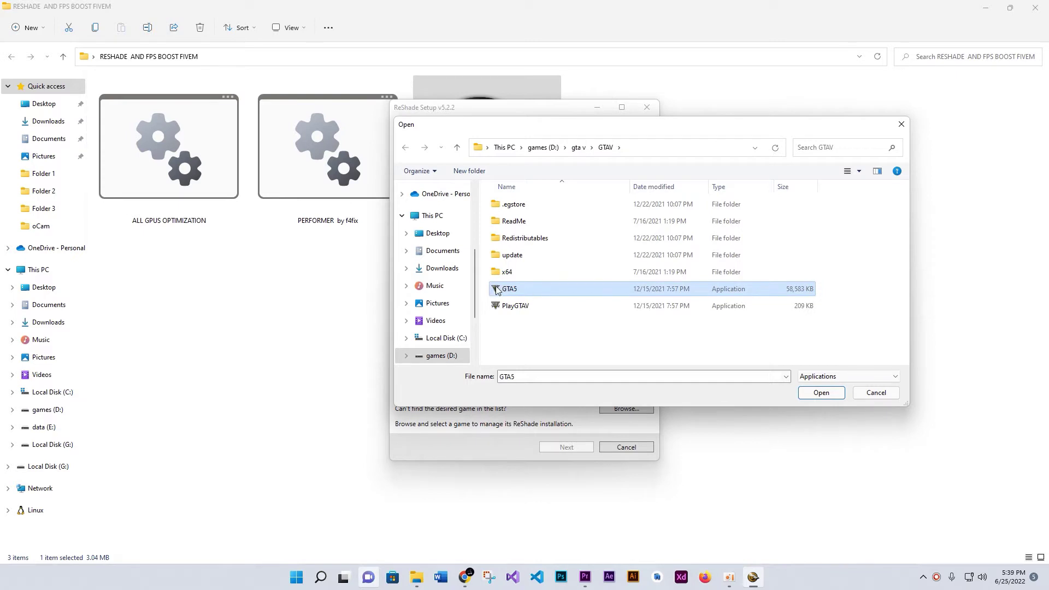
pyautogui.doubleClick(507, 290)
pyautogui.click(565, 447)
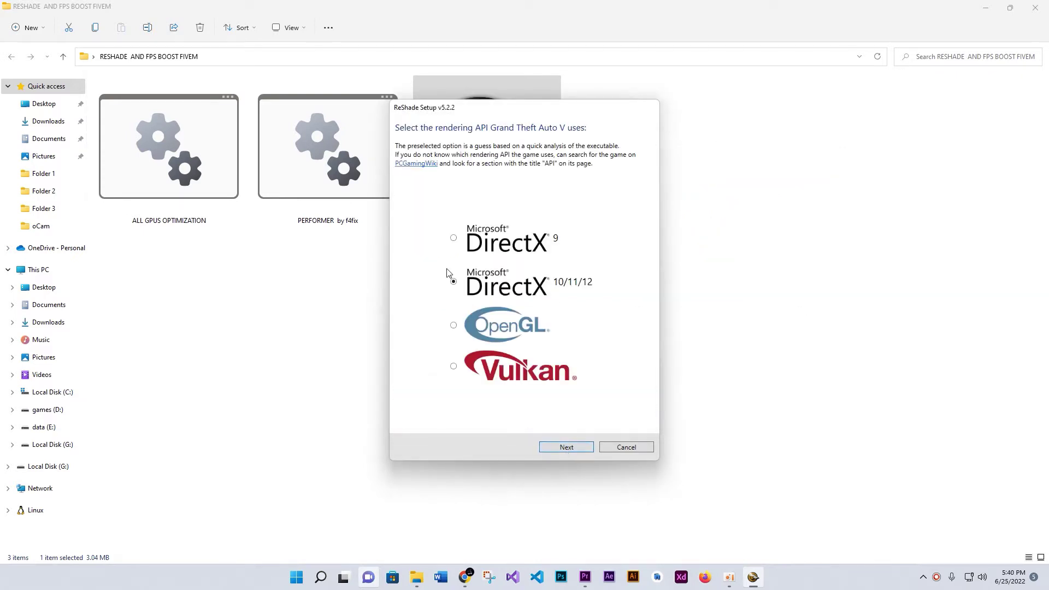
pyautogui.click(578, 451)
pyautogui.click(578, 451)
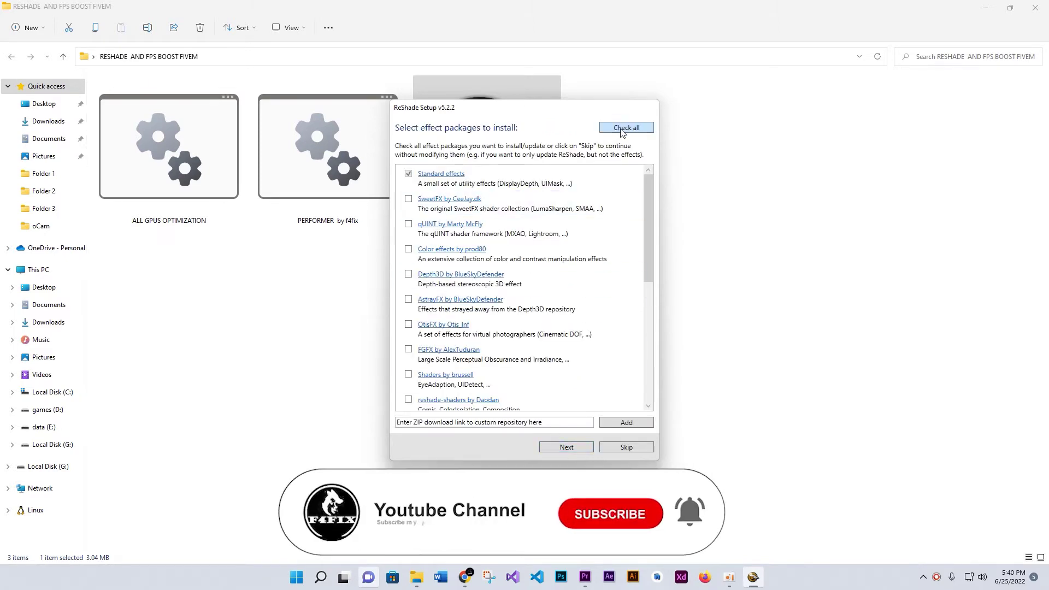
# Step: Select all effect packages, install them and finish the ReShade setup
pyautogui.click(620, 129)
pyautogui.scroll(-5, 459, 257)
pyautogui.scroll(5, 459, 257)
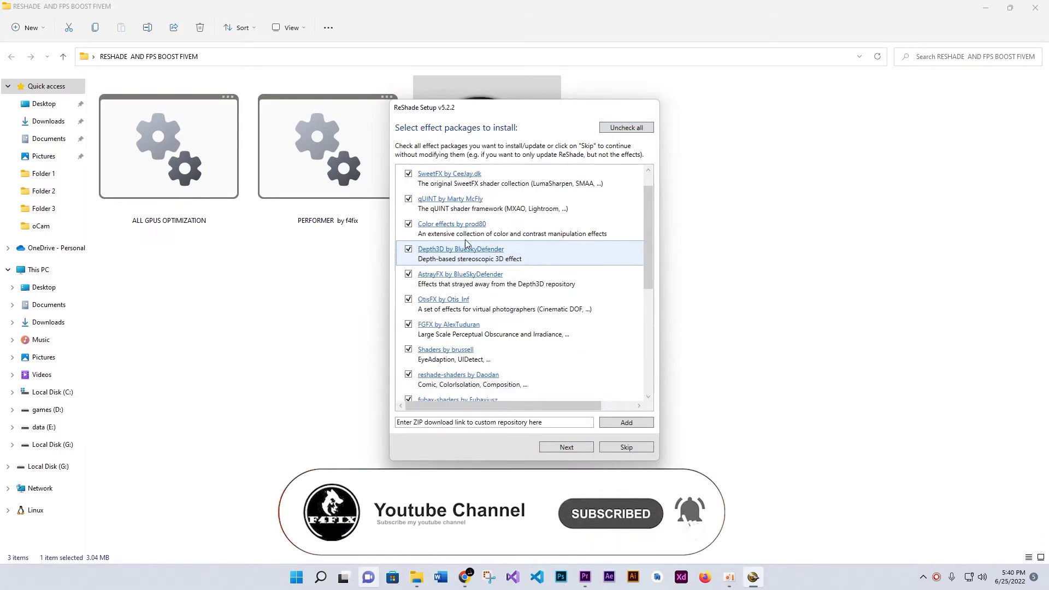
pyautogui.click(582, 448)
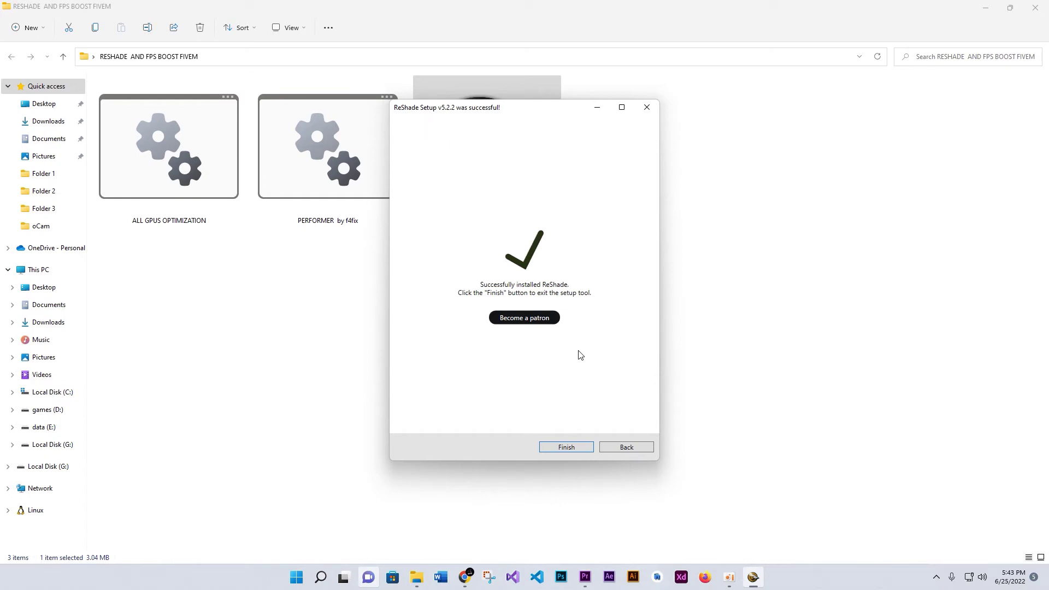
pyautogui.click(579, 448)
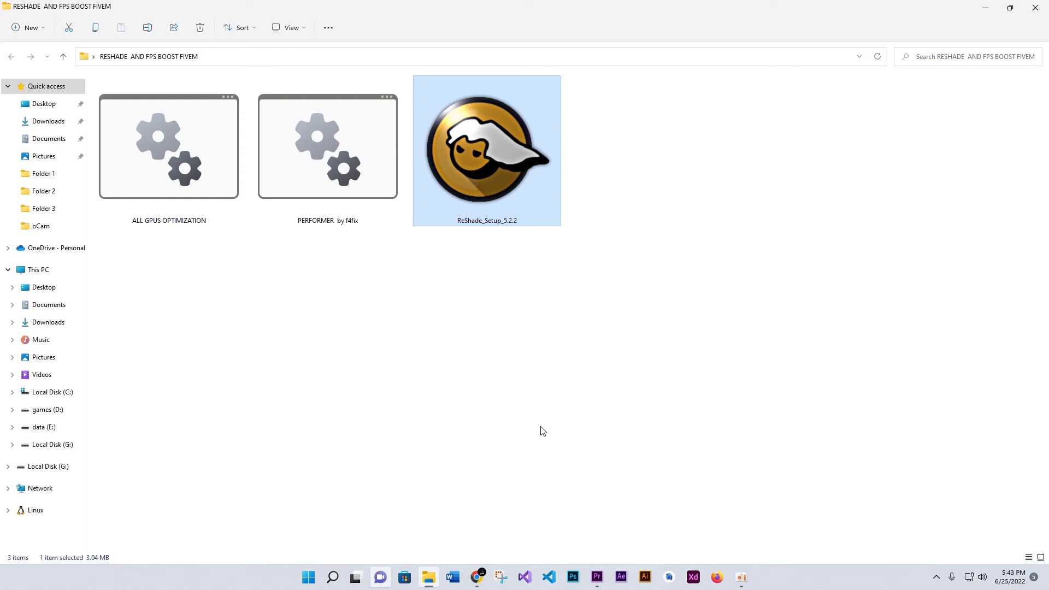
# Step: Run ALL GPUS OPTIMIZATION as administrator and start it with option 1 (Go for Optimization), followed by option 1 (Optimize GPU)
pyautogui.rightClick(194, 196)
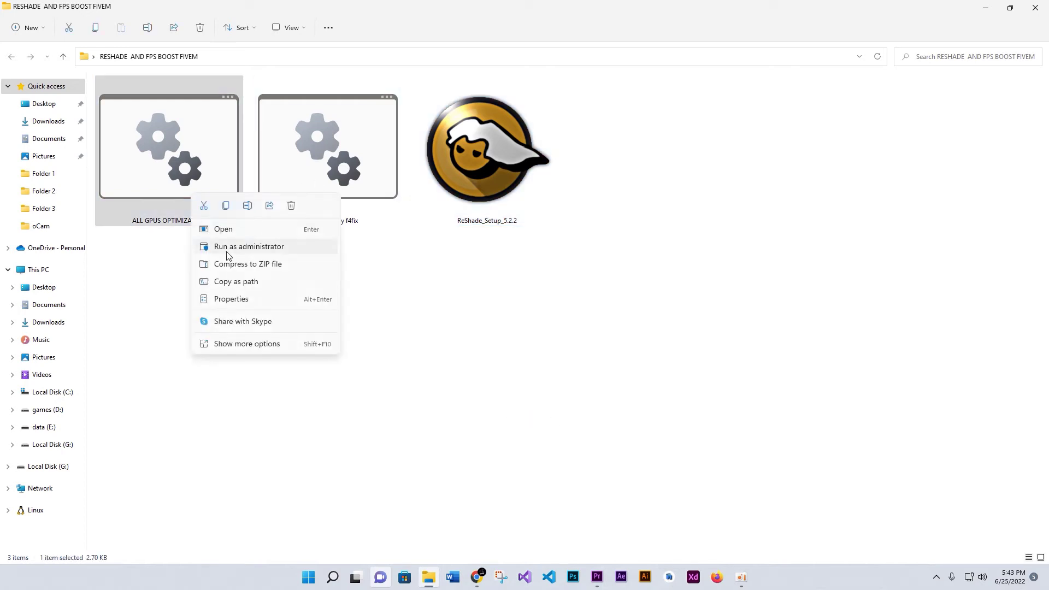
pyautogui.click(229, 255)
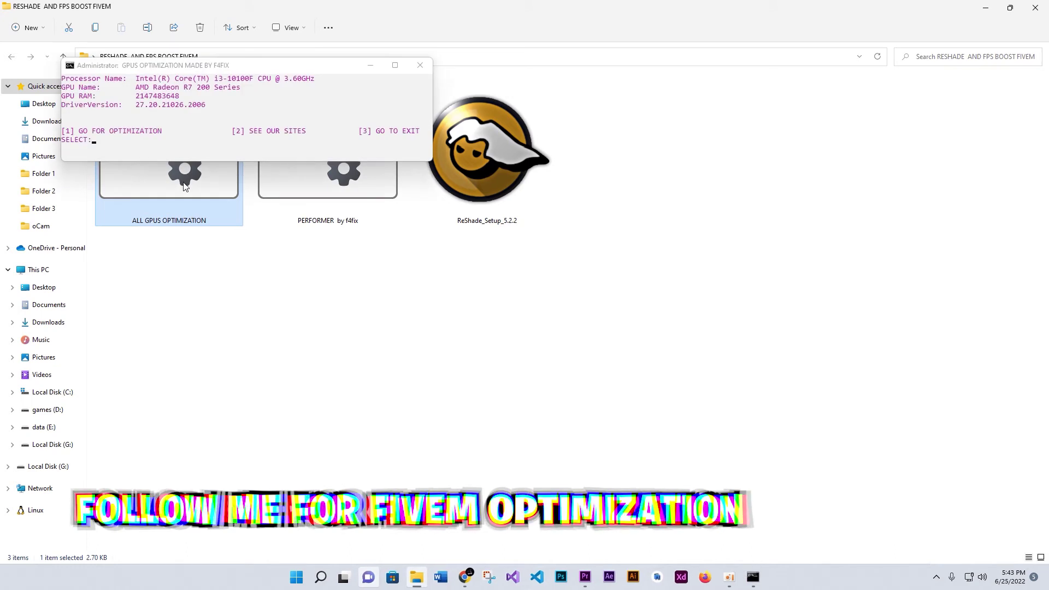
pyautogui.click(206, 147)
pyautogui.write('1')
pyautogui.press('Return')
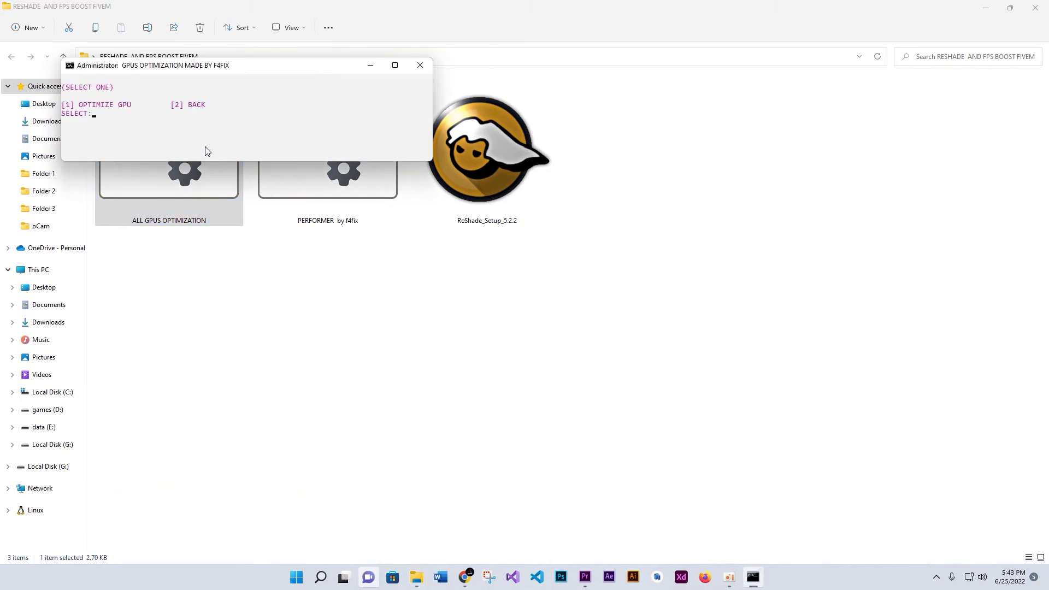
pyautogui.write('1')
pyautogui.press('Return')
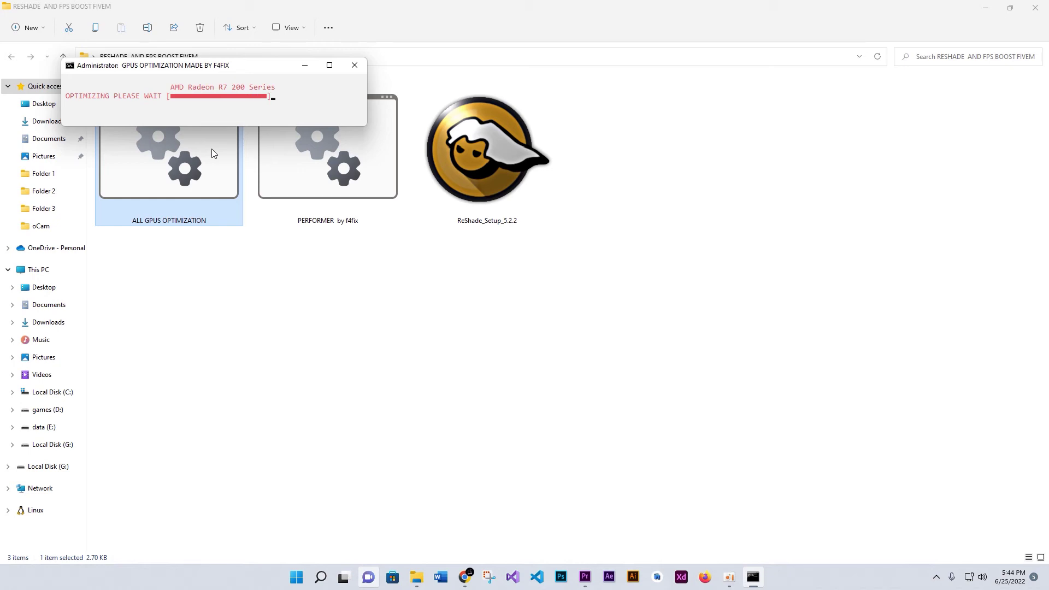
# Step: Move the GPU optimization console below the file icons, then leave the finished optimization and close the console
pyautogui.click(208, 87)
pyautogui.moveTo(208, 71); pyautogui.dragTo(249, 238)
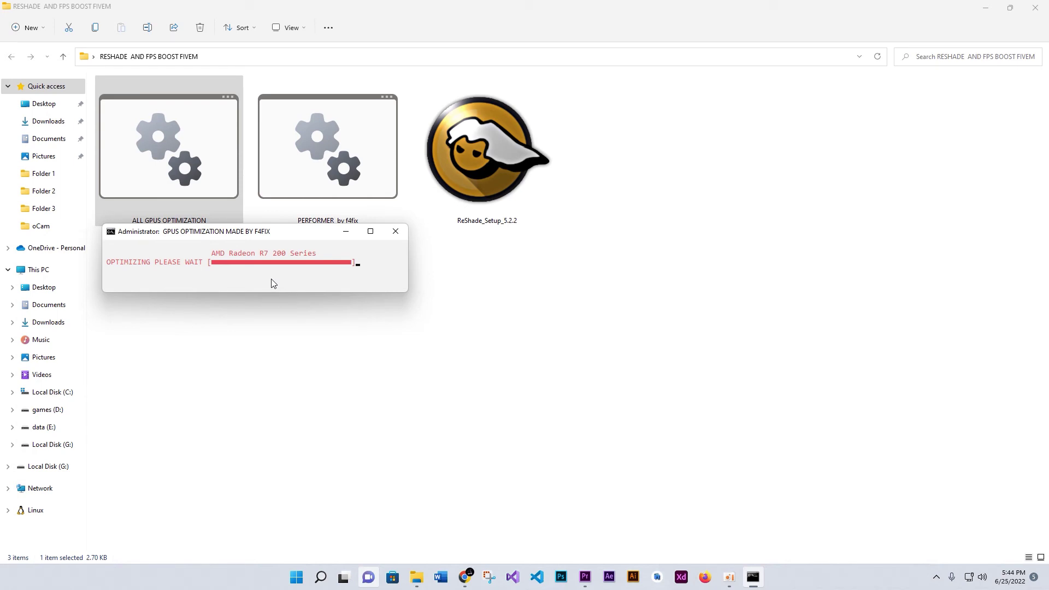
pyautogui.moveTo(297, 240); pyautogui.dragTo(303, 241)
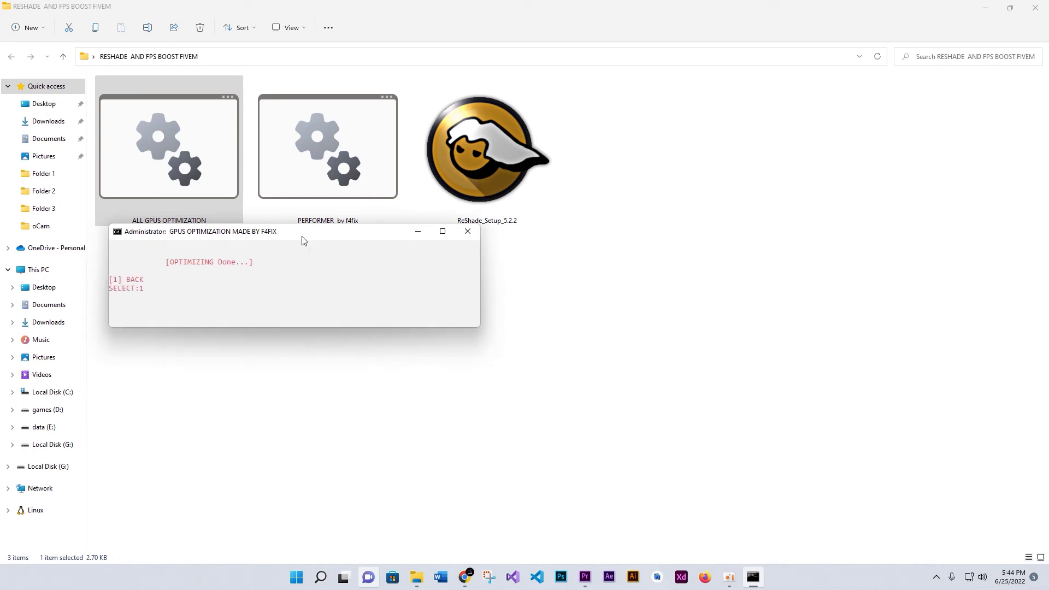
pyautogui.press('Return')
pyautogui.click(468, 231)
# Step: Run PERFORMER by f4fix as administrator, go to the disable services list and disable the Xbox services
pyautogui.rightClick(329, 198)
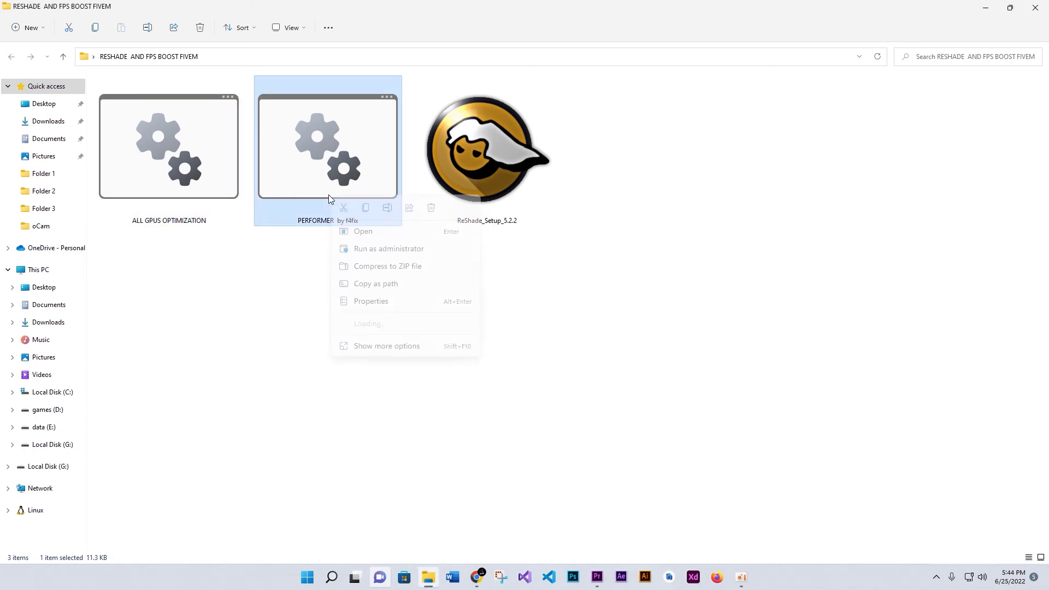
pyautogui.click(389, 250)
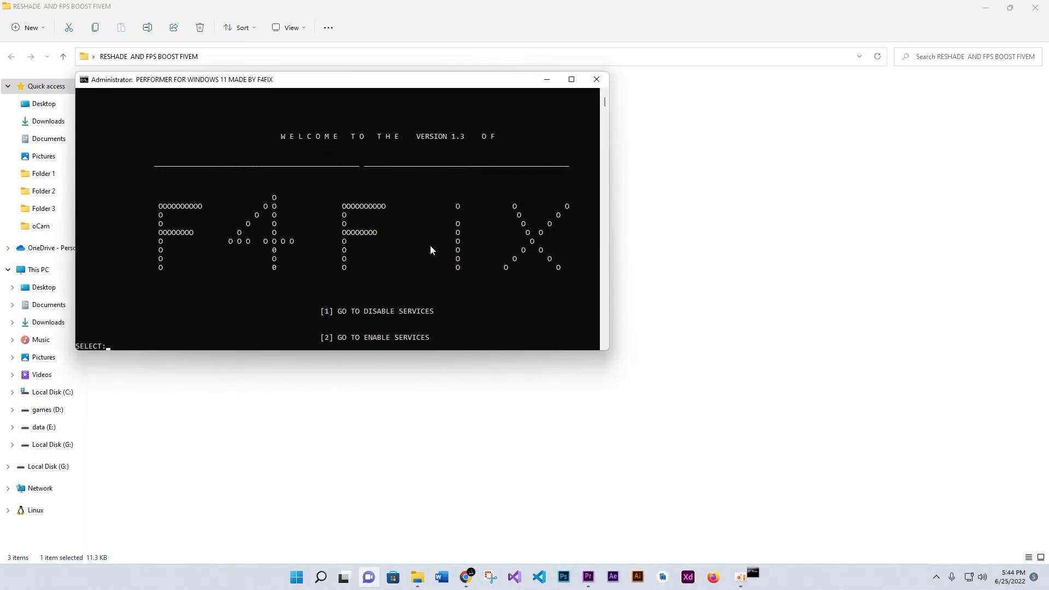
pyautogui.write('1')
pyautogui.press('Return')
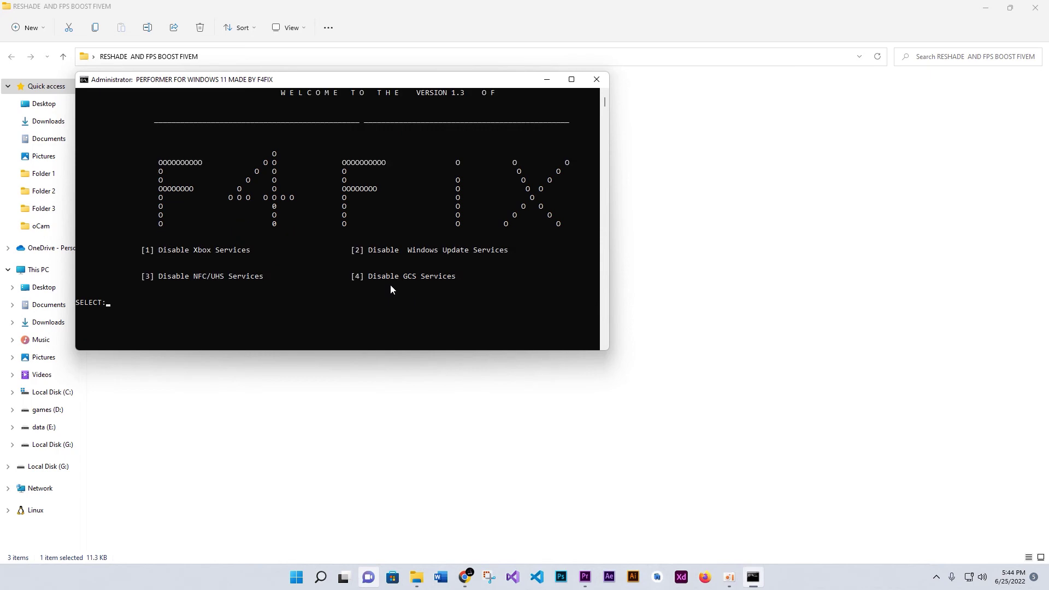
pyautogui.write('1')
pyautogui.press('Return')
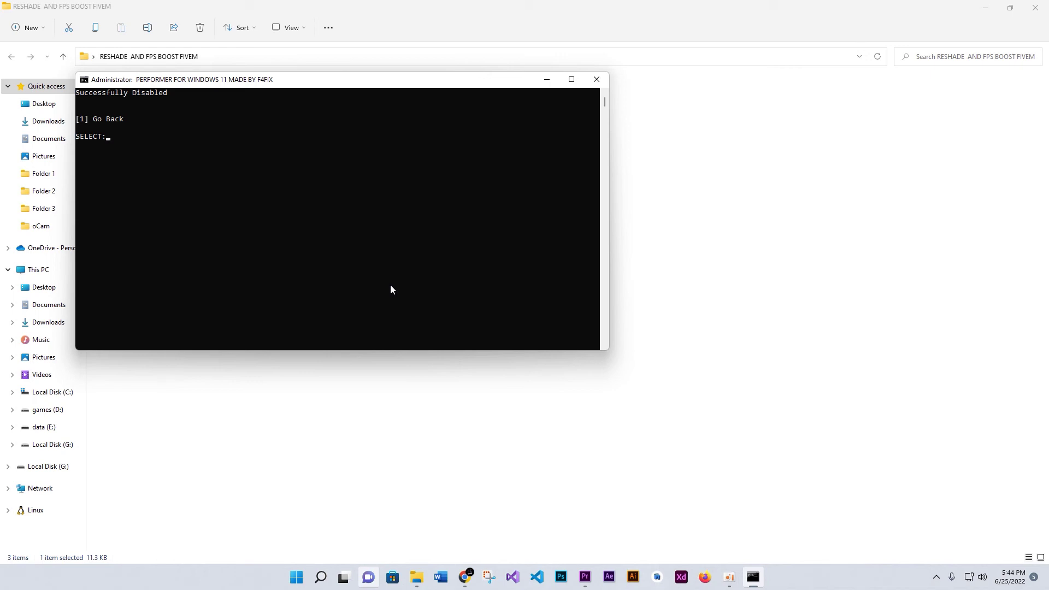
# Step: Go back to the service list, disable the Windows Update services with option 2, and return to the list
pyautogui.write('1')
pyautogui.press('Return')
pyautogui.write('2')
pyautogui.press('Return')
pyautogui.write('1')
pyautogui.press('Return')
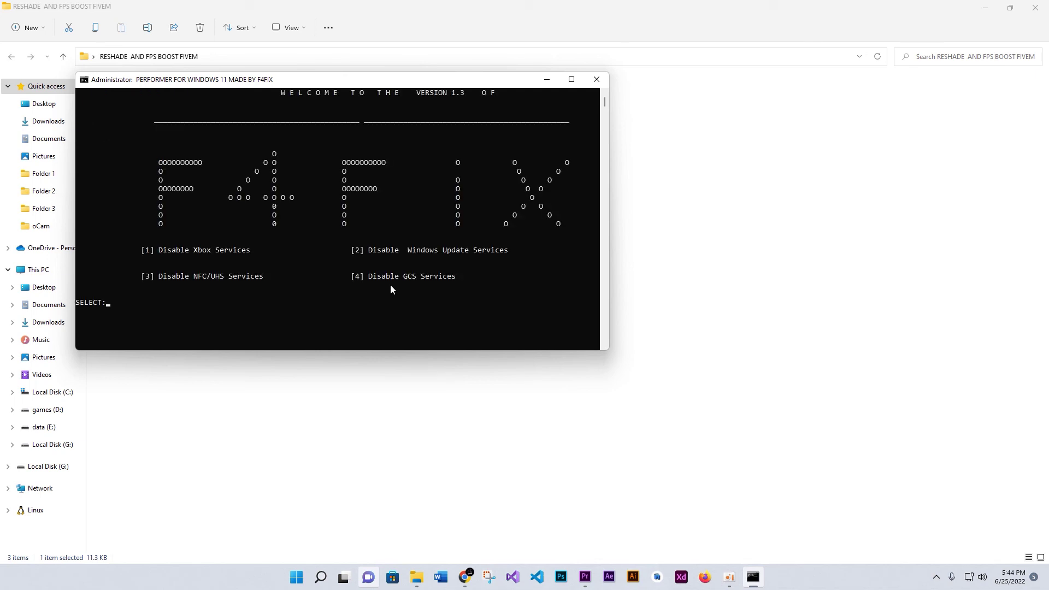
# Step: Run option 2, Disable Windows Update Services, two more times, going back to the service list after each run
pyautogui.write('2')
pyautogui.press('Return')
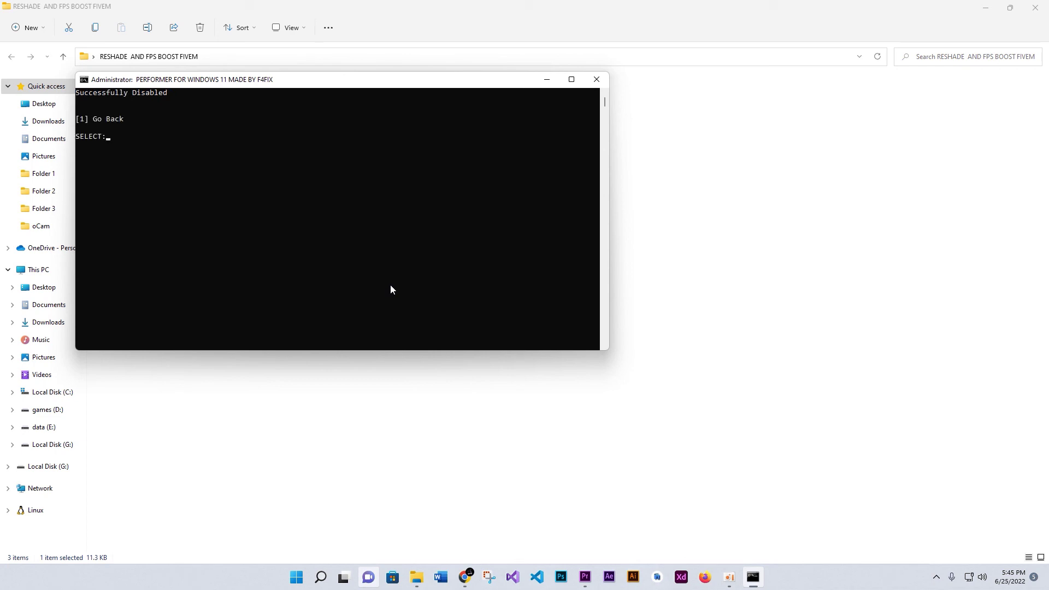
pyautogui.write('1')
pyautogui.press('Return')
pyautogui.write('2')
pyautogui.press('Return')
pyautogui.write('1')
pyautogui.press('Return')
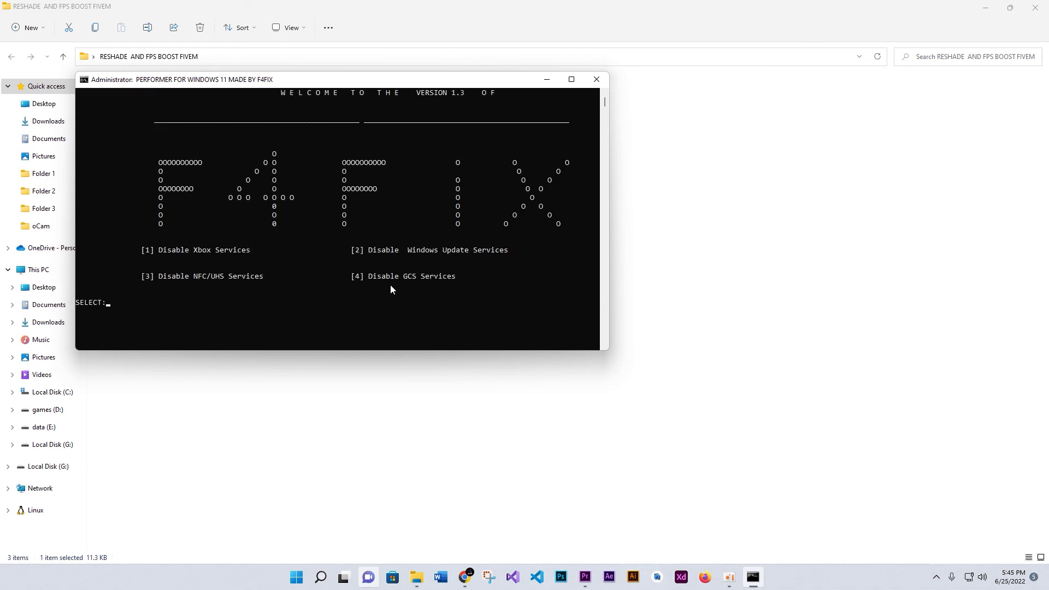
# Step: Close the PERFORMER console and the folder window to return to the desktop
pyautogui.click(596, 93)
pyautogui.click(597, 79)
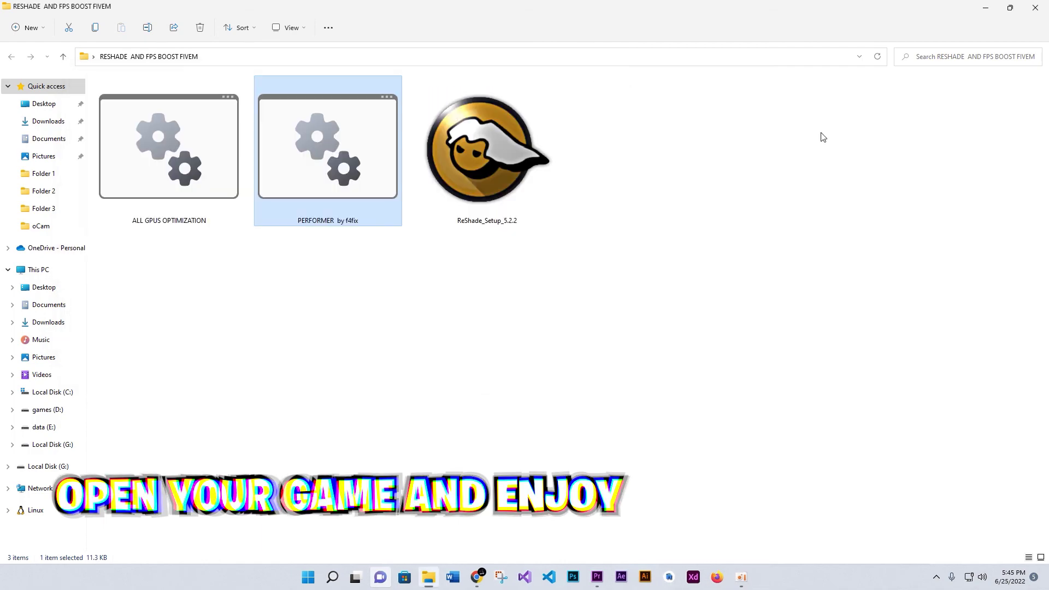
pyautogui.click(1035, 7)
pyautogui.rightClick(664, 237)
pyautogui.click(693, 279)
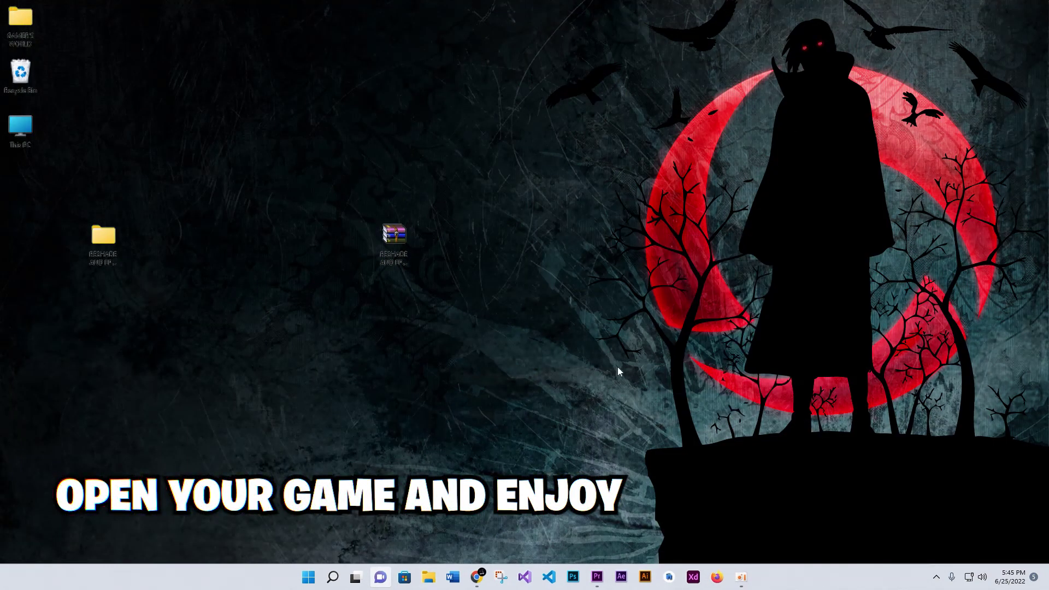